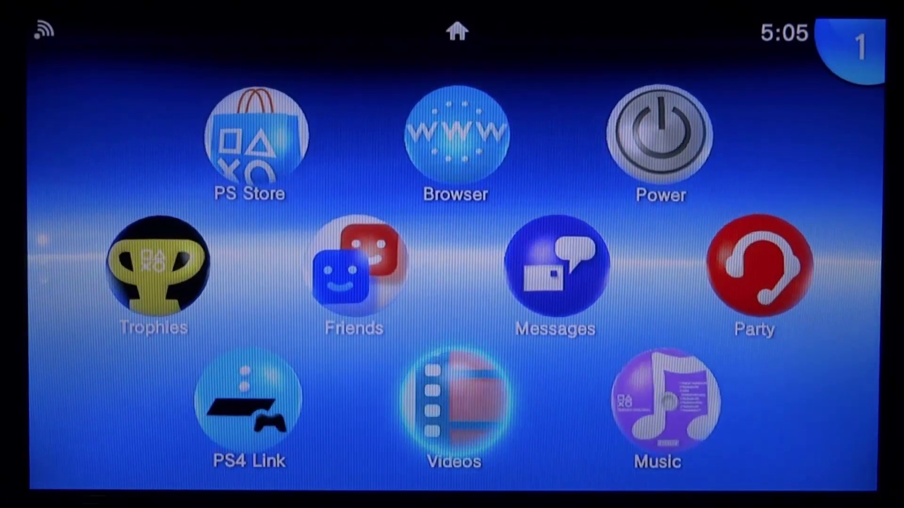
Go to the second home-screen page and focus the Autoplugin bubble beside h-encore and enso
scroll(452, 263, "down", 1)
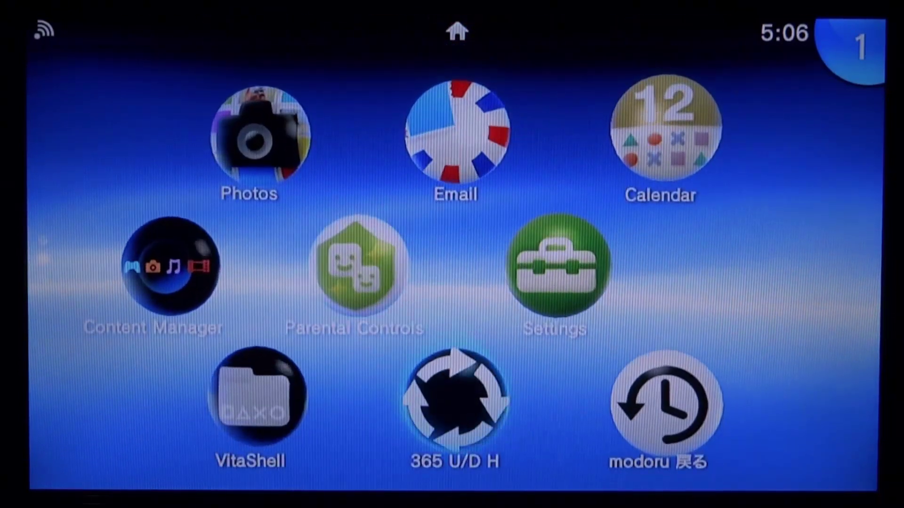
left_click(456, 401)
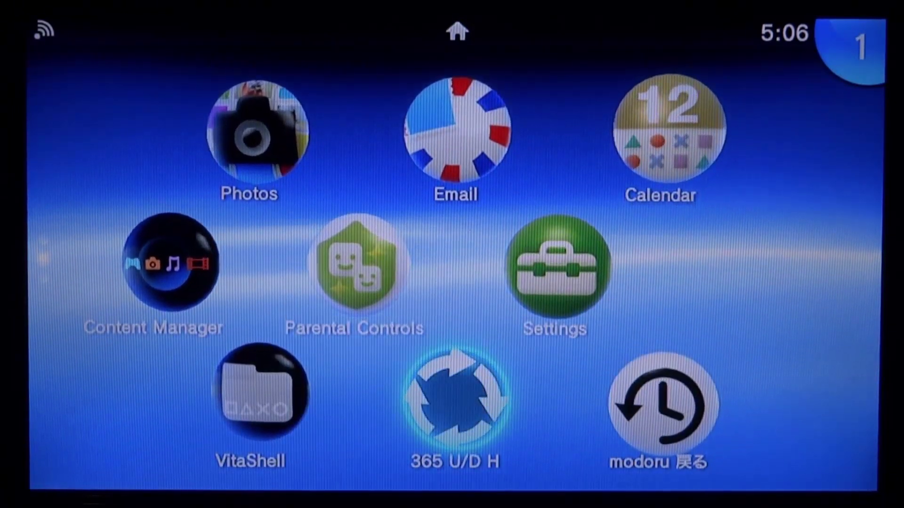
key("Down")
key("Right")
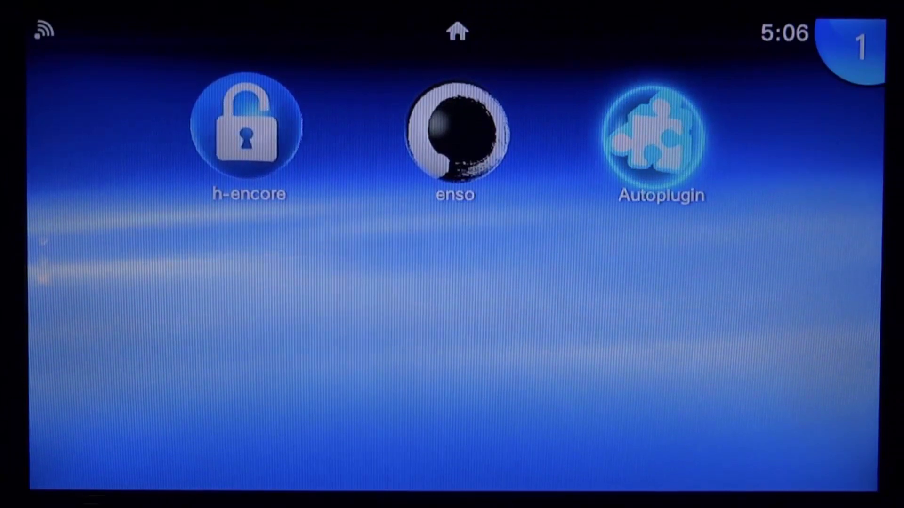
Start Autoplugin and go to Plugins for Vita > Install Plugins > Custom Boot Splash
key("Return")
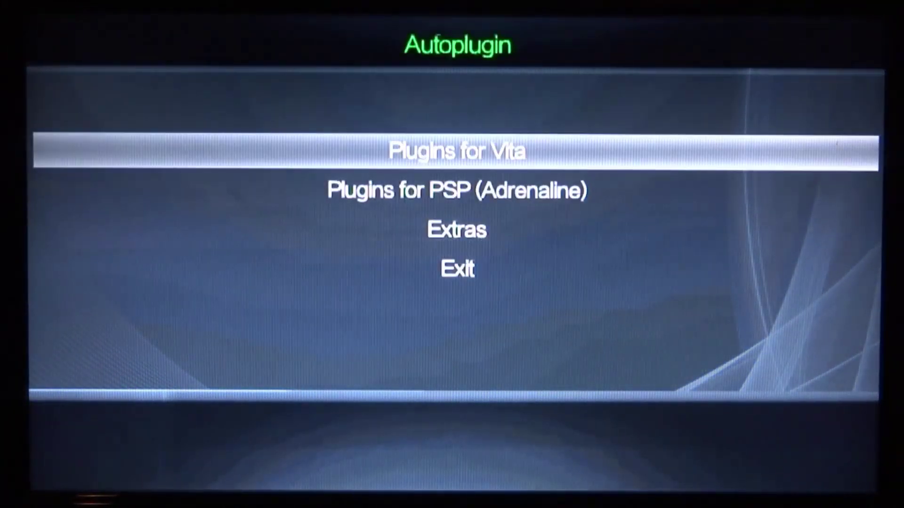
key("Down")
key("Up")
key("Return")
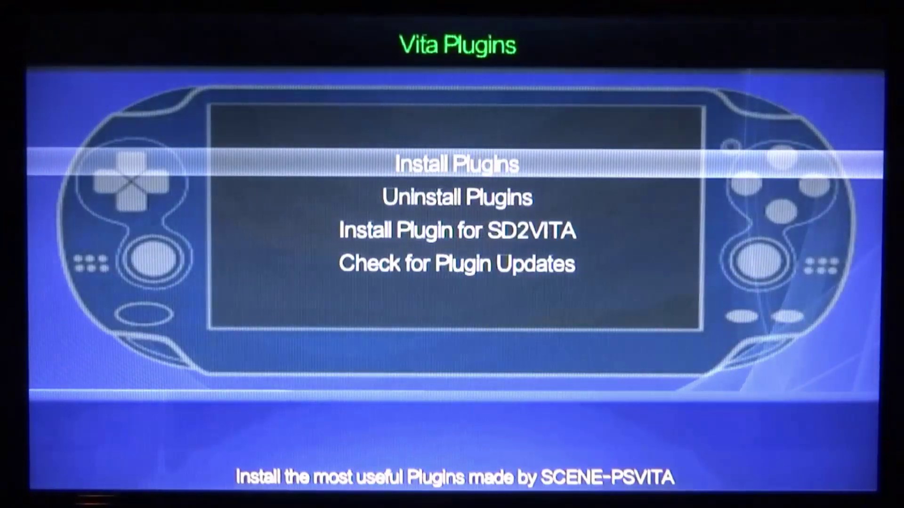
key("Return")
key("Down")
key("Down")
key("Down")
key("Down")
key("Down")
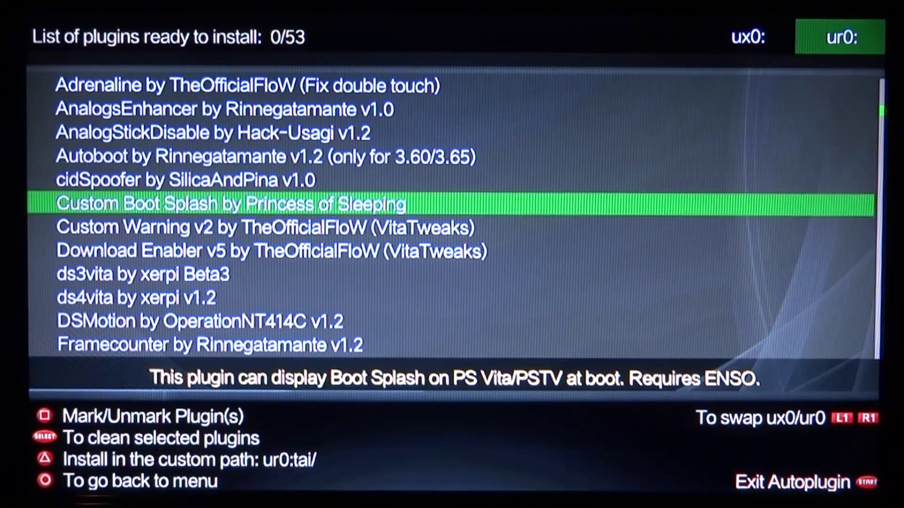
Install Custom Boot Splash with the install location left on ur0:tai
key("Left")
key("Right")
key("Left")
key("Right")
key("Left")
key("Right")
key("Left")
key("Right")
key("Left")
key("Right")
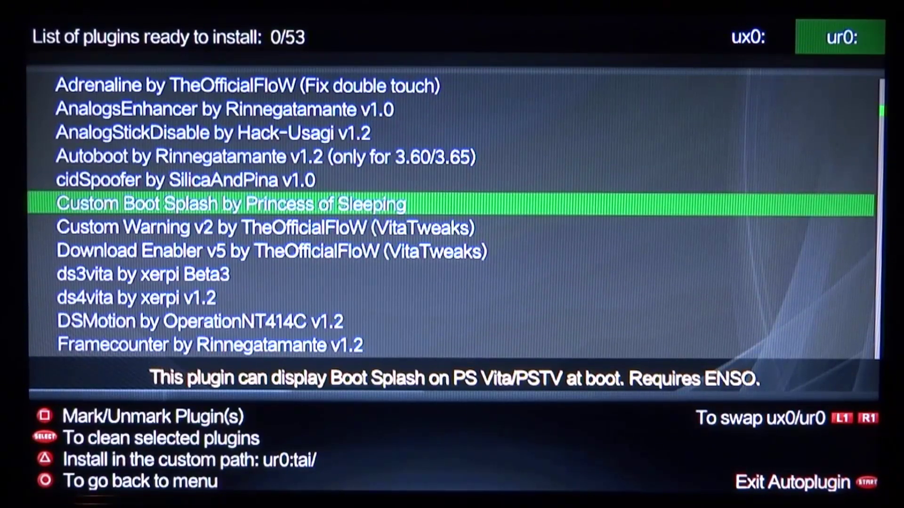
key("Escape")
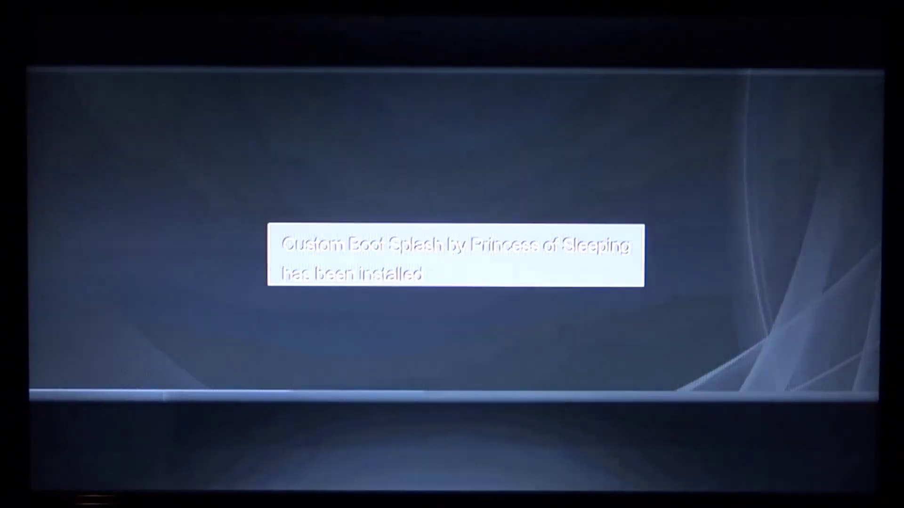
key("Return")
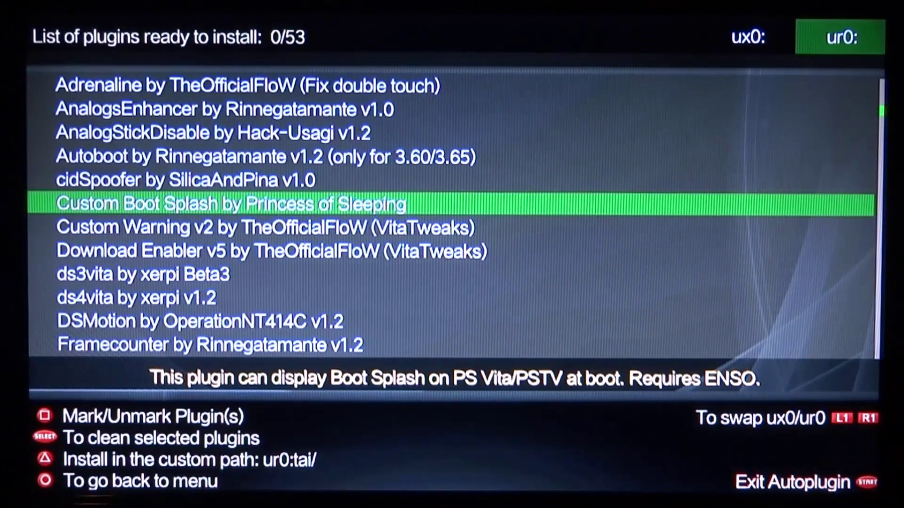
Return to the Autoplugin main menu and choose Exit to restart the Vita
key("Escape")
key("Down")
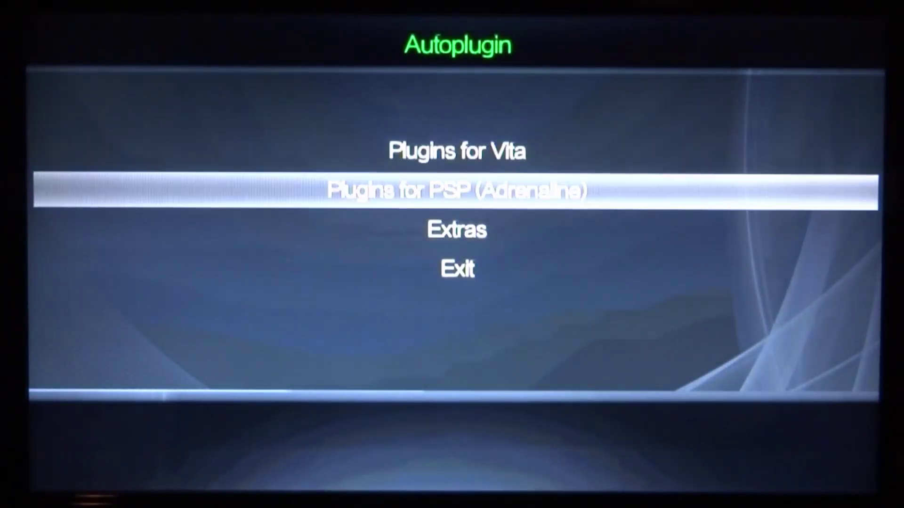
key("Down")
key("Down")
key("Return")
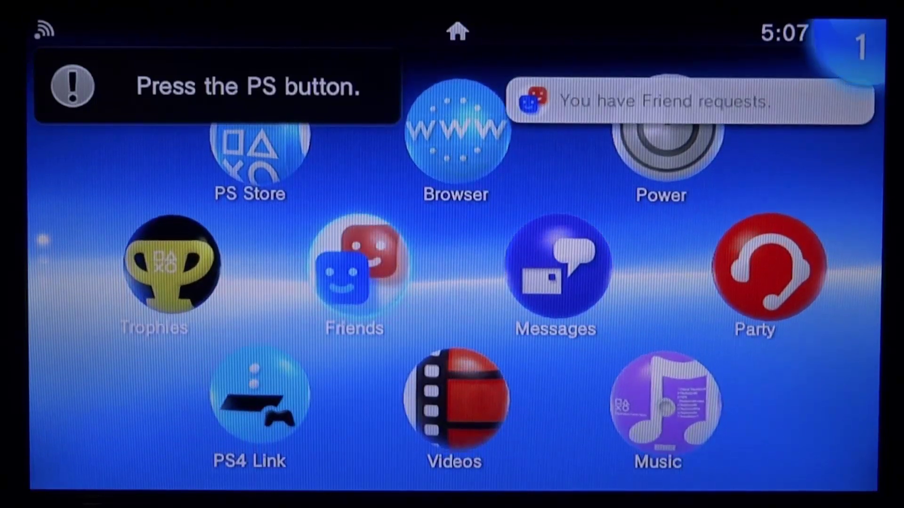
Launch VitaShell from the LiveArea home screen so its FTP server can run
scroll(452, 264, "down", 10)
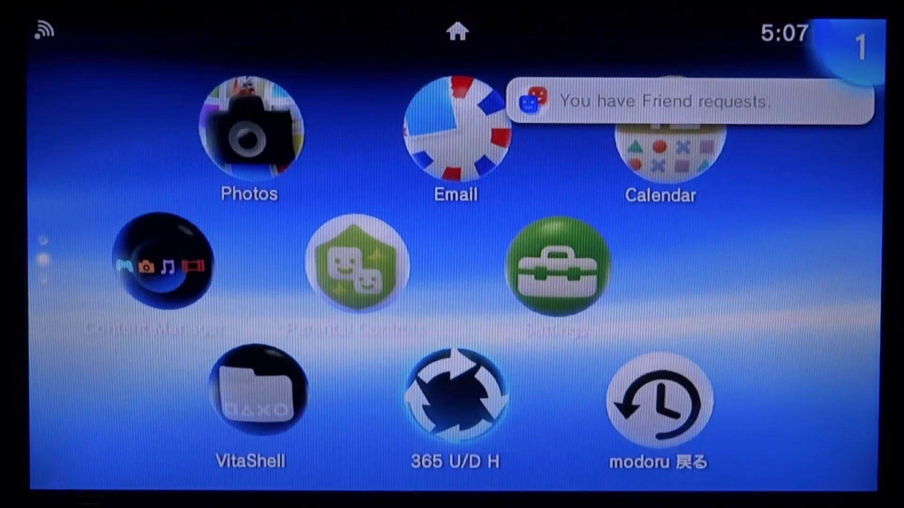
scroll(452, 264, "up", 10)
left_click(256, 393)
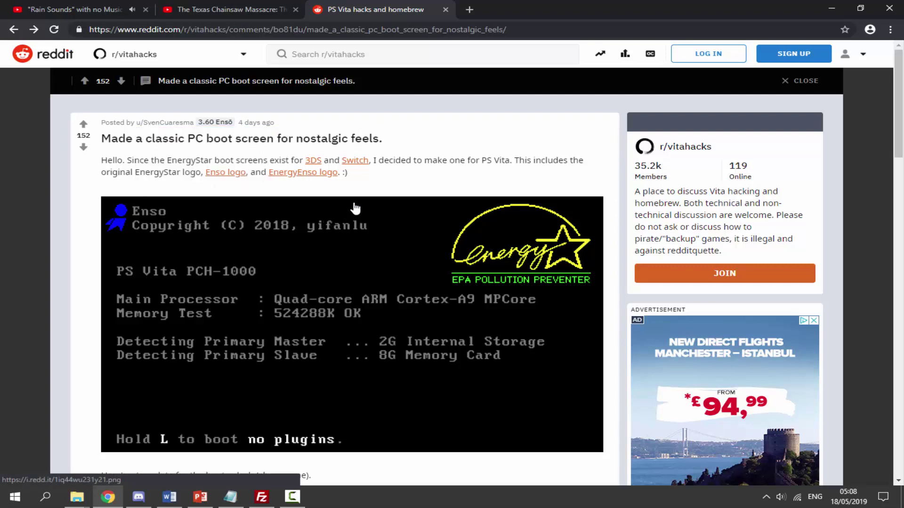
Download the paint.net EnergyStar boot splash template from the Reddit post
scroll(355, 208, "down", 1)
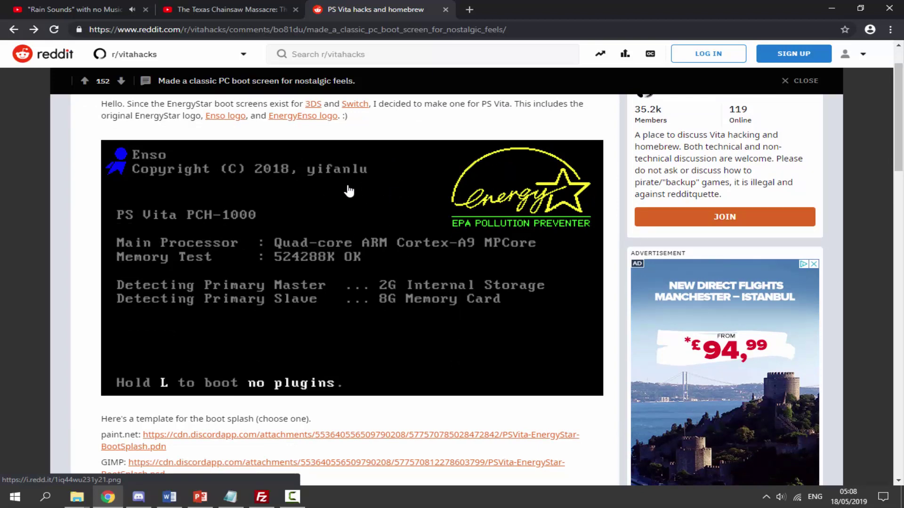
scroll(349, 191, "down", 3)
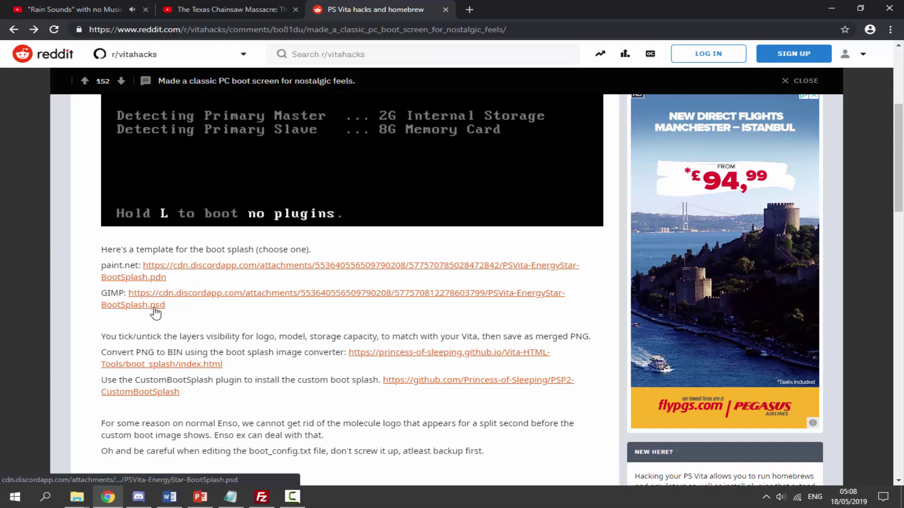
left_click(205, 267)
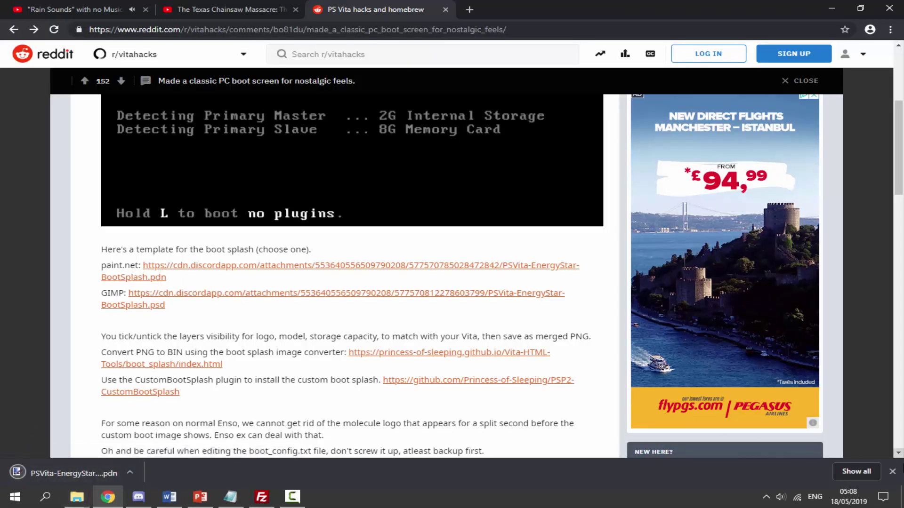
left_click(892, 471)
Open the boot_splash converter link in a new tab and switch to it
scroll(288, 258, "down", 1)
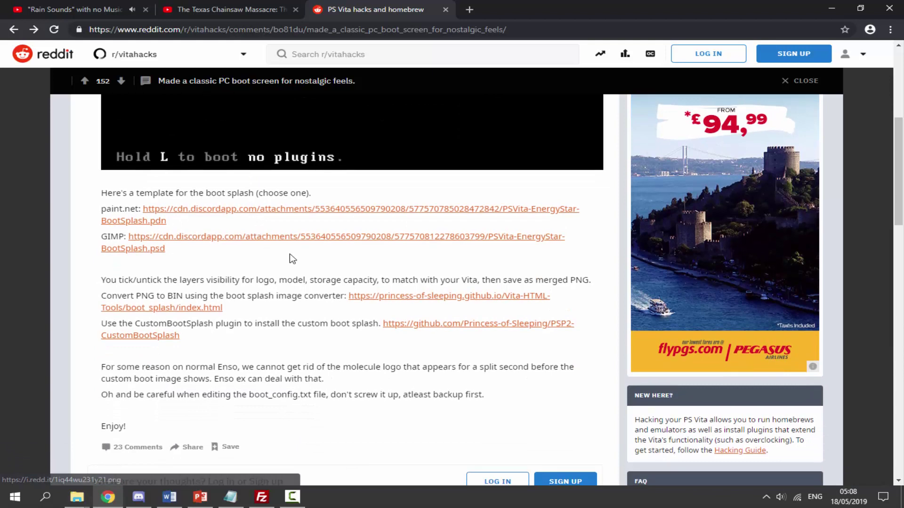
middle_click(365, 300)
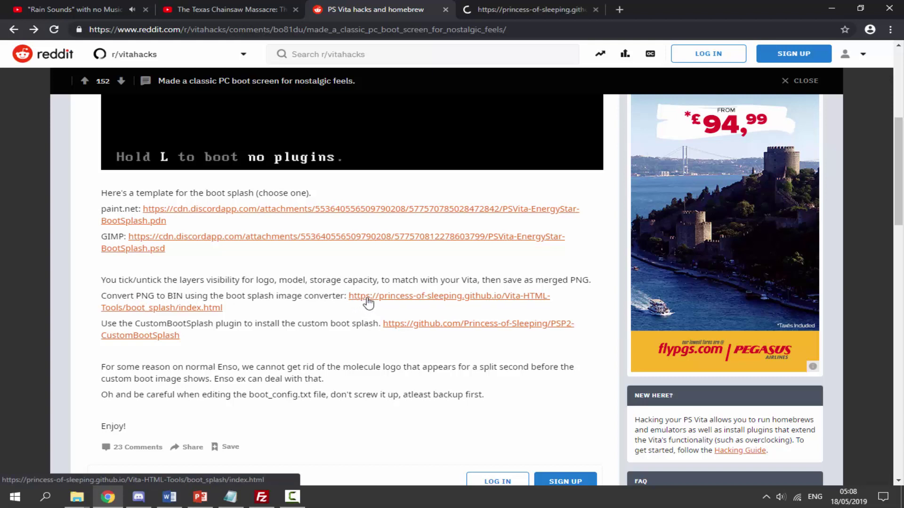
left_click(527, 10)
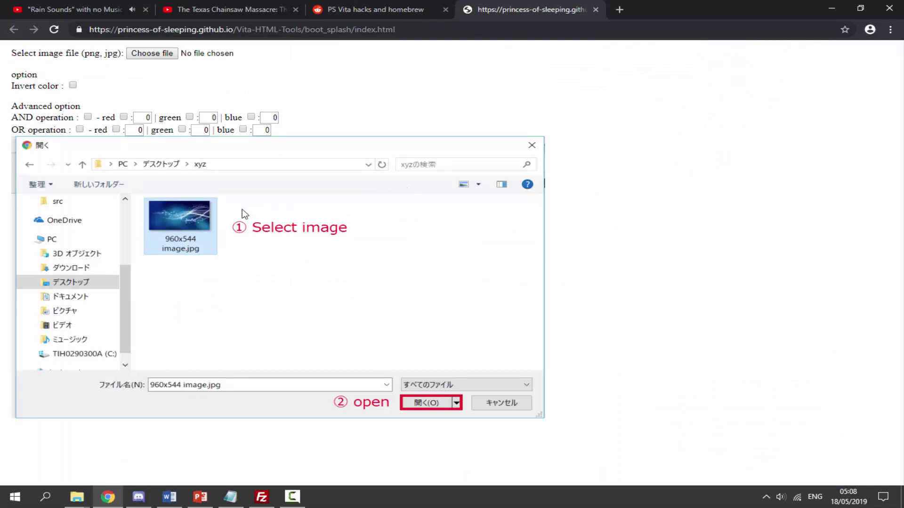
Open PSVita-EnergyStar-BootSplash.pdn from New folder (9) in paint.net
mouse_move(77, 500)
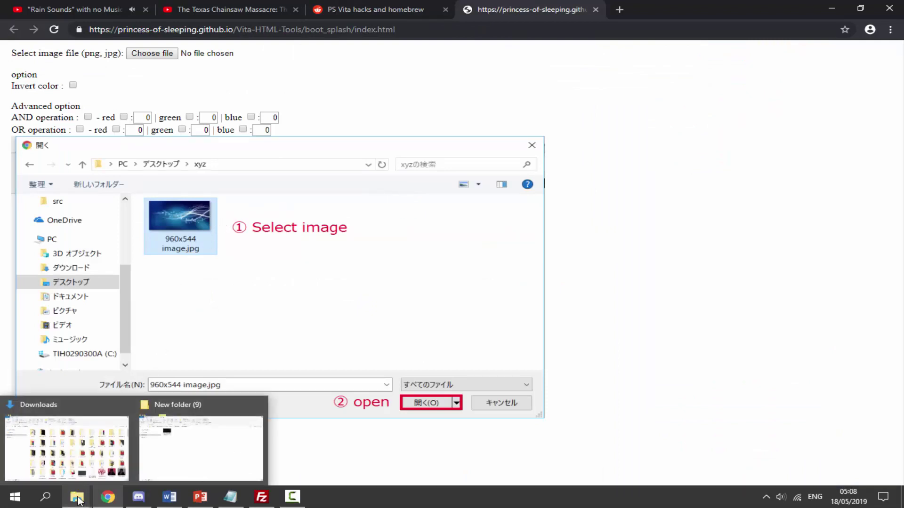
left_click(175, 454)
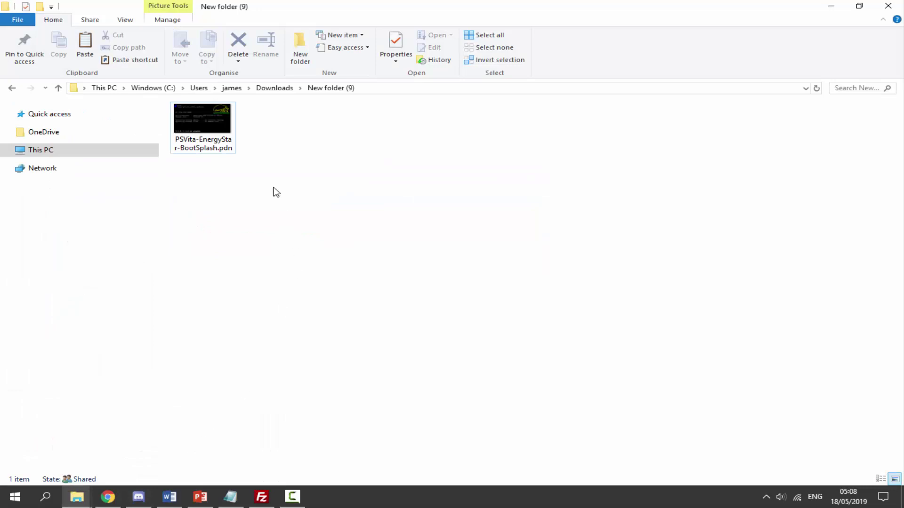
left_click(218, 141)
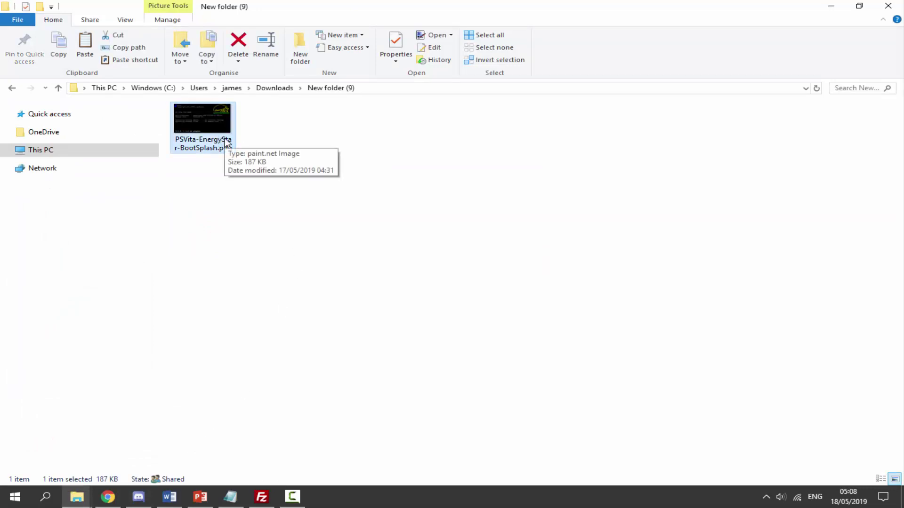
double_click(226, 143)
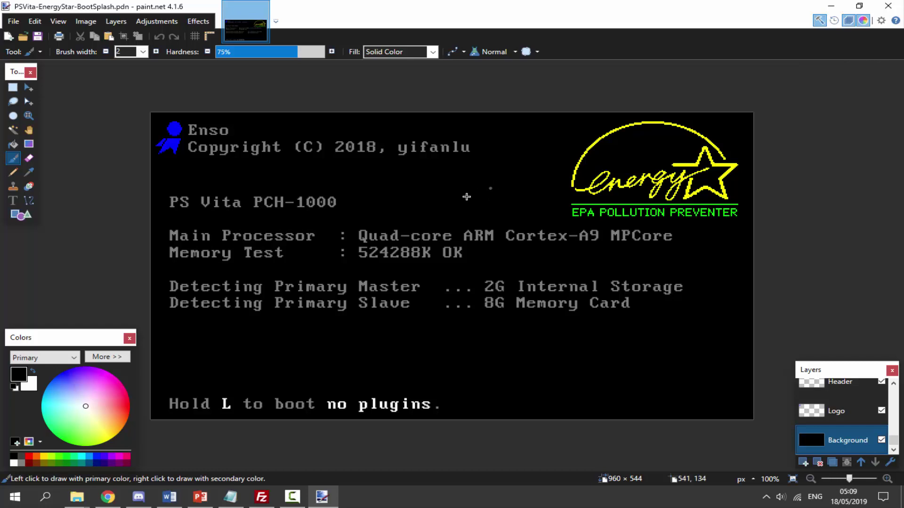
Save the template as PNG named BootSplash1.png, accepting default settings and flattening the layers
left_click(13, 21)
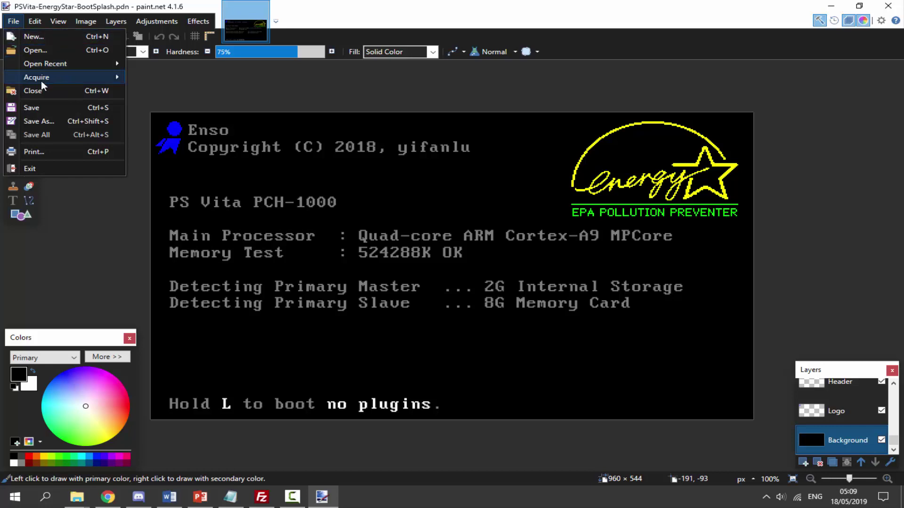
left_click(55, 124)
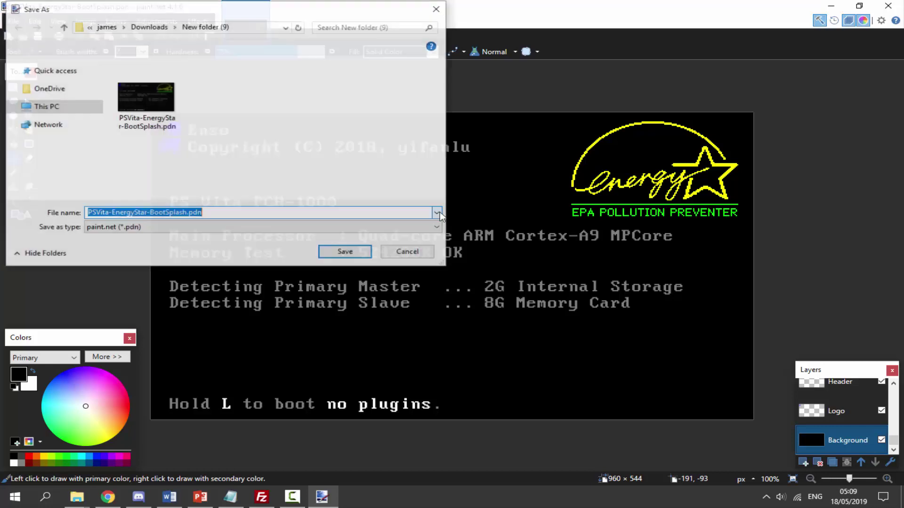
left_click(113, 228)
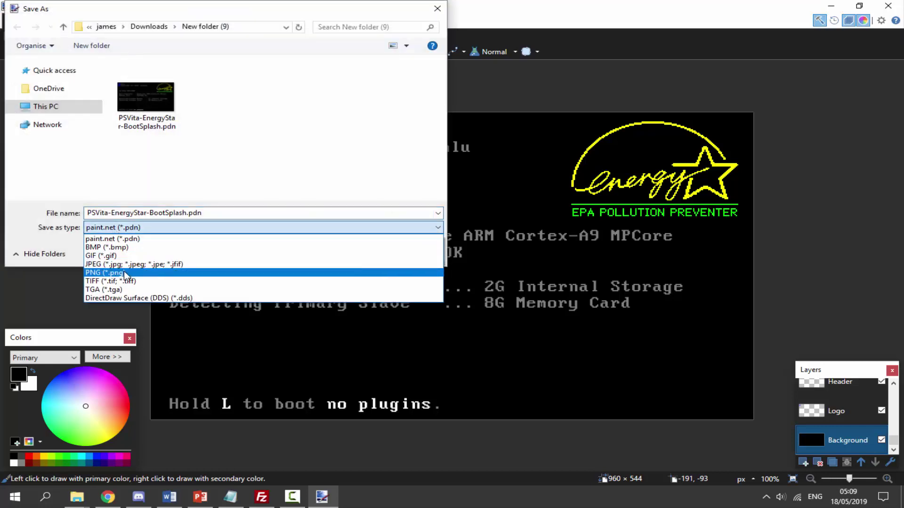
left_click(126, 277)
left_click_drag(158, 214, 19, 206)
key("BackSpace")
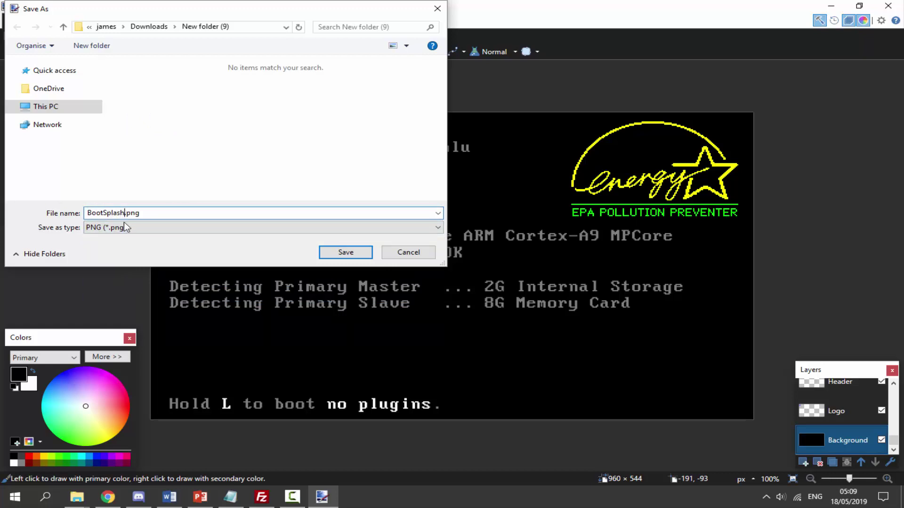
type("1")
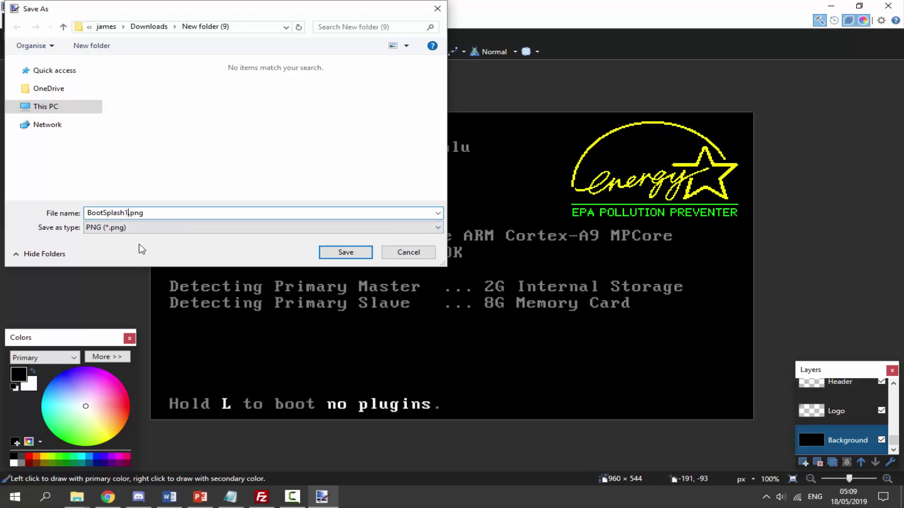
left_click(351, 253)
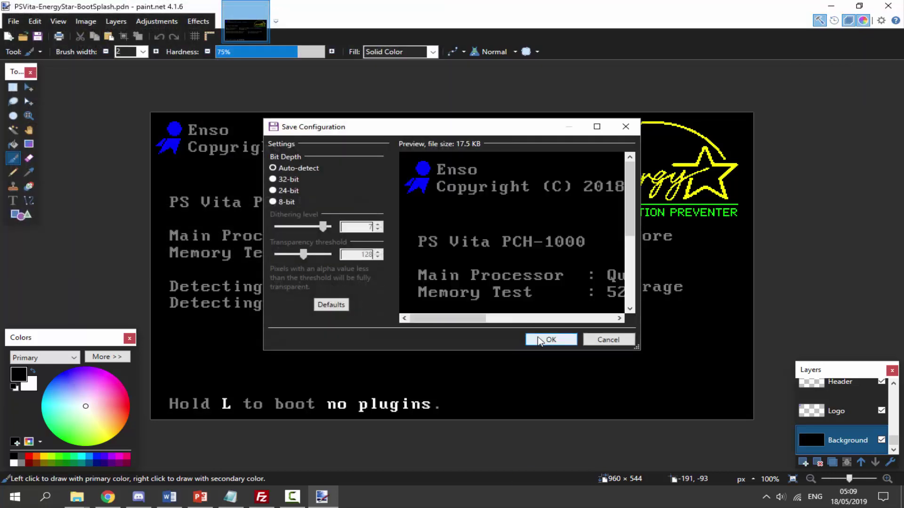
left_click(538, 337)
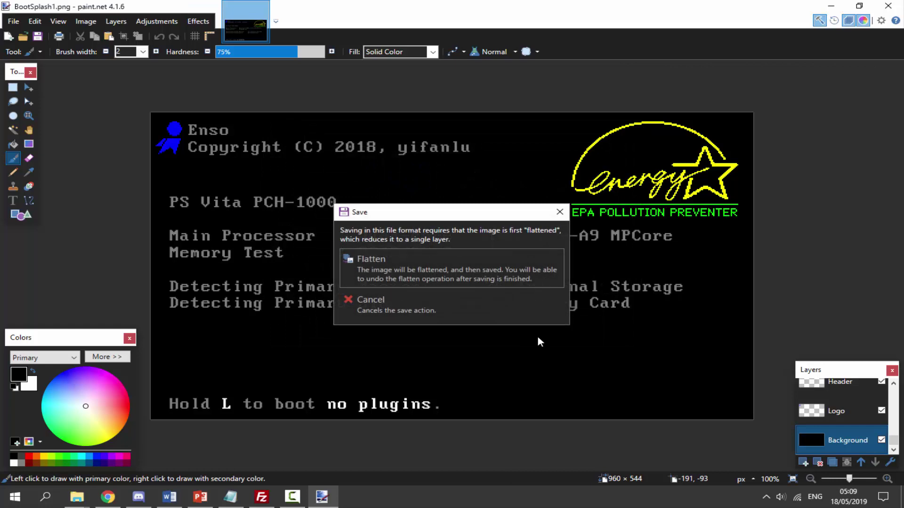
left_click(465, 266)
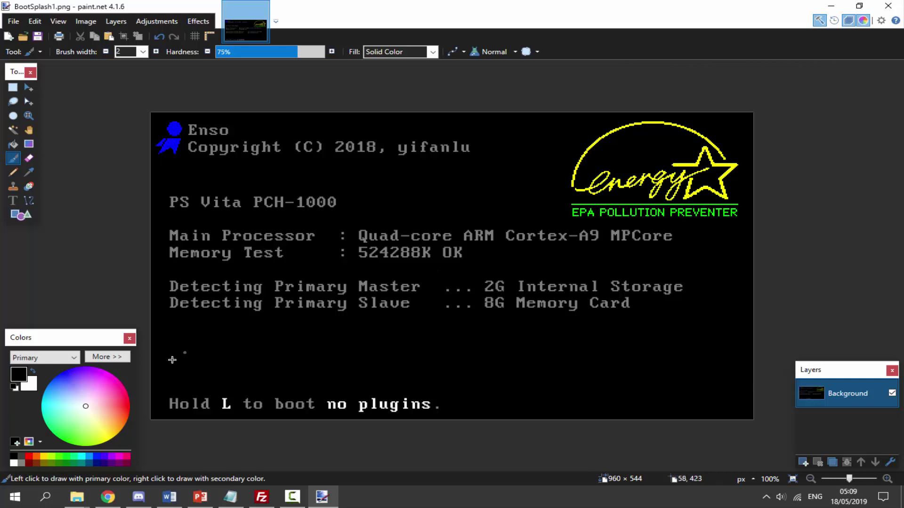
Load BootSplash1.png into the converter and show the resulting boot_splash.bin in New folder (9)
mouse_move(86, 500)
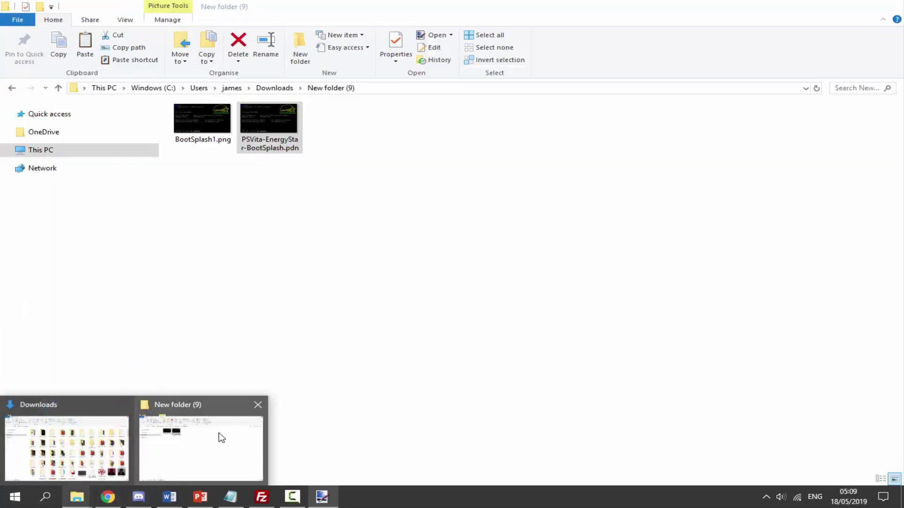
left_click(220, 437)
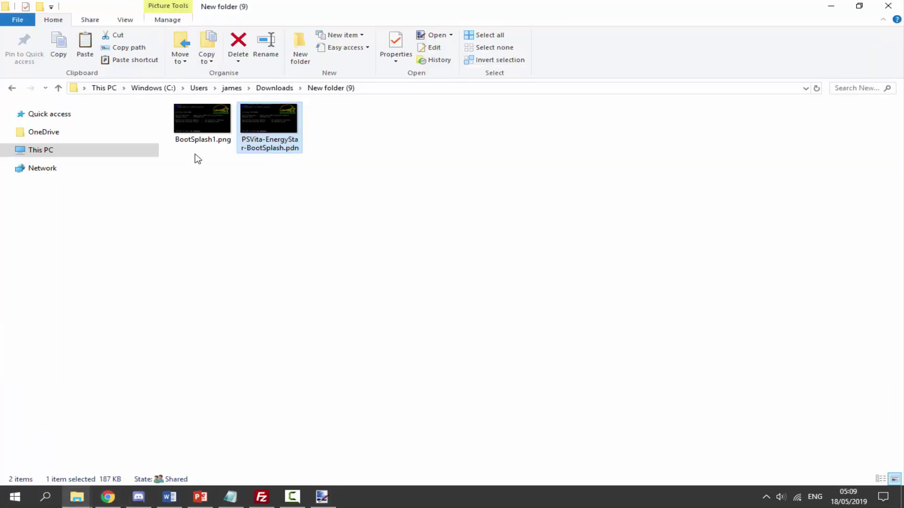
left_click(197, 137)
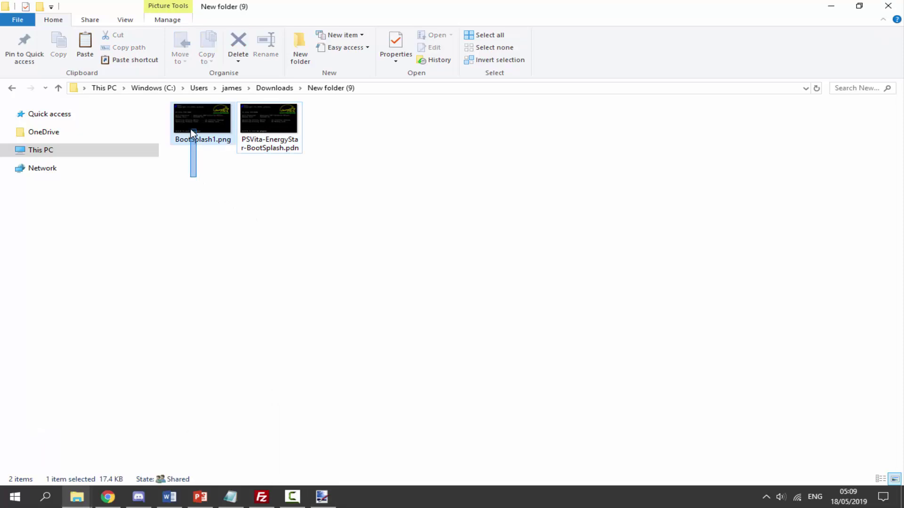
left_click(109, 499)
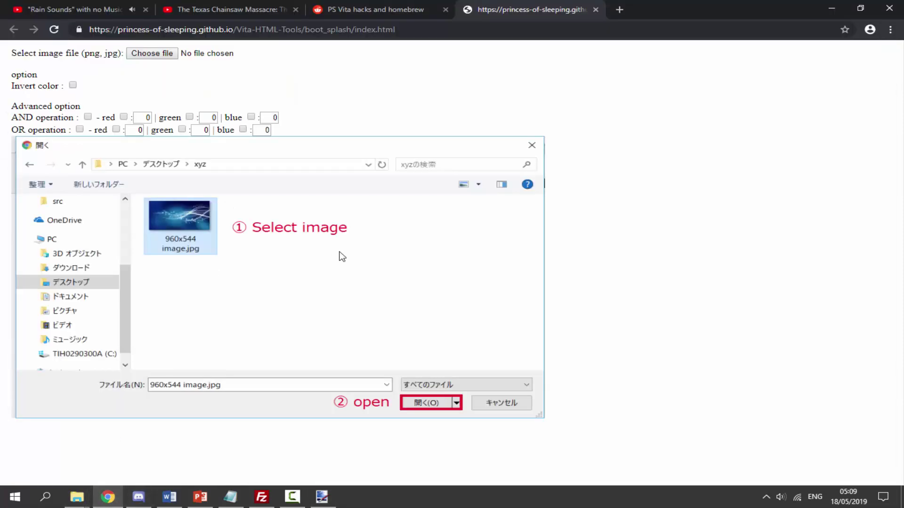
left_click(153, 56)
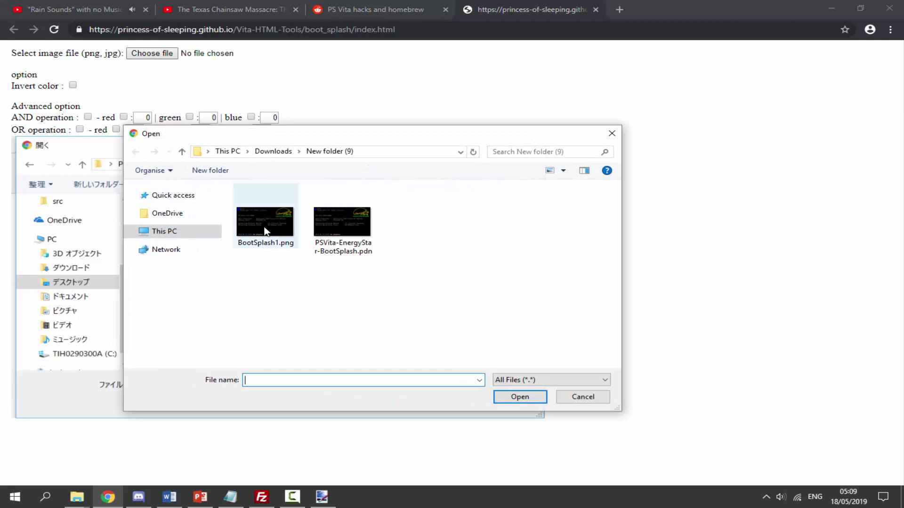
left_click(268, 236)
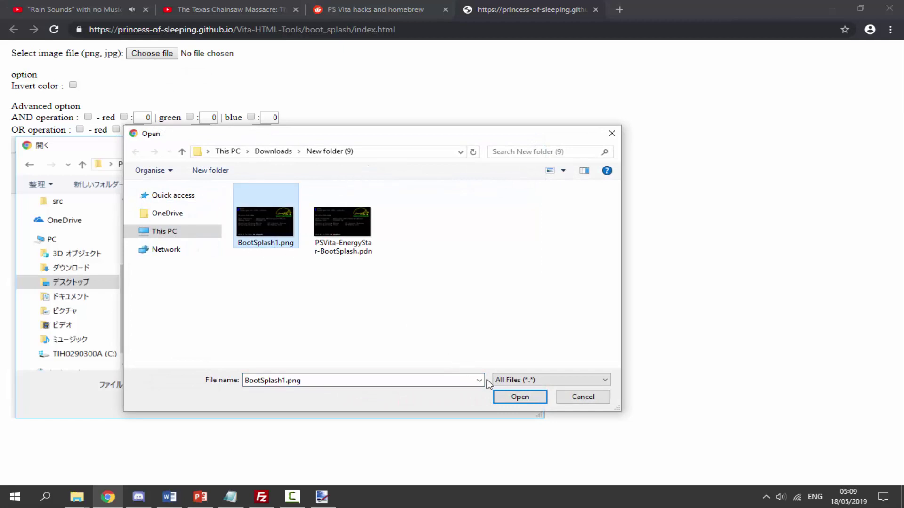
left_click(510, 398)
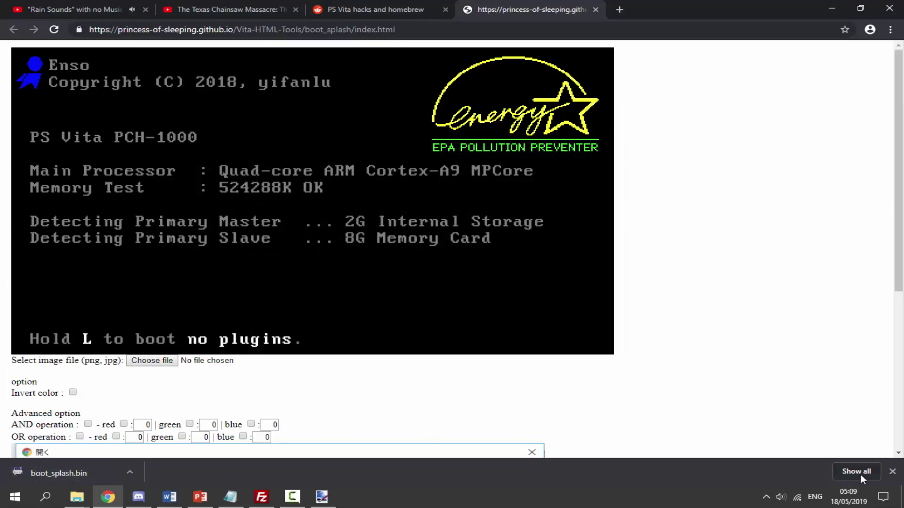
left_click(892, 472)
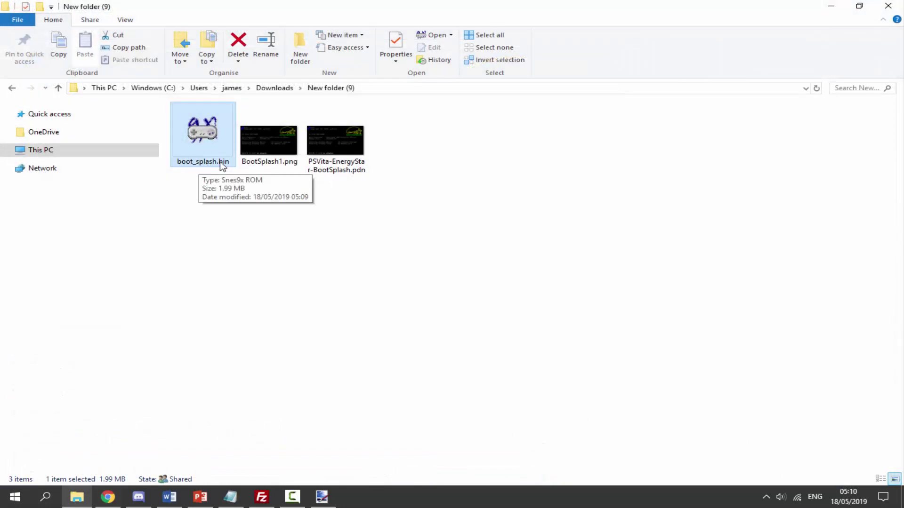
Reconnect FileZilla to the Vita's FTP server at 192.168.1.127:1337
left_click(266, 501)
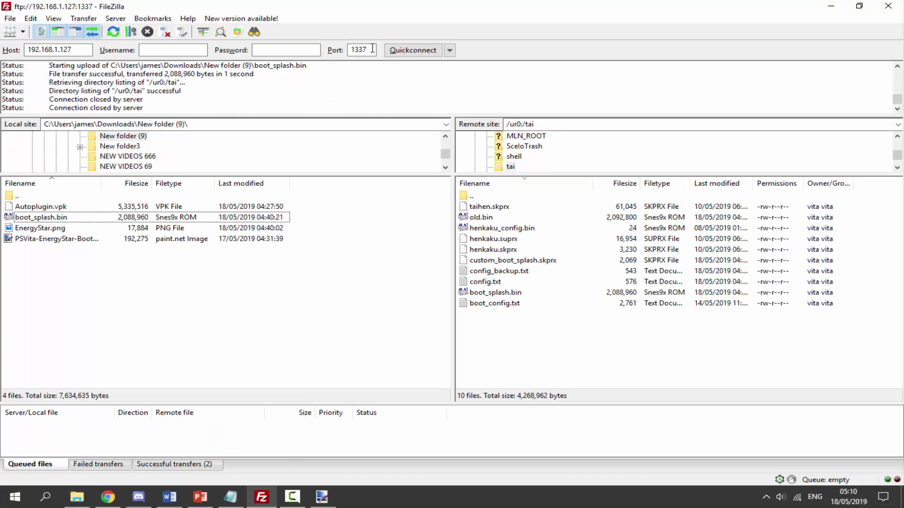
left_click(407, 50)
left_click(476, 277)
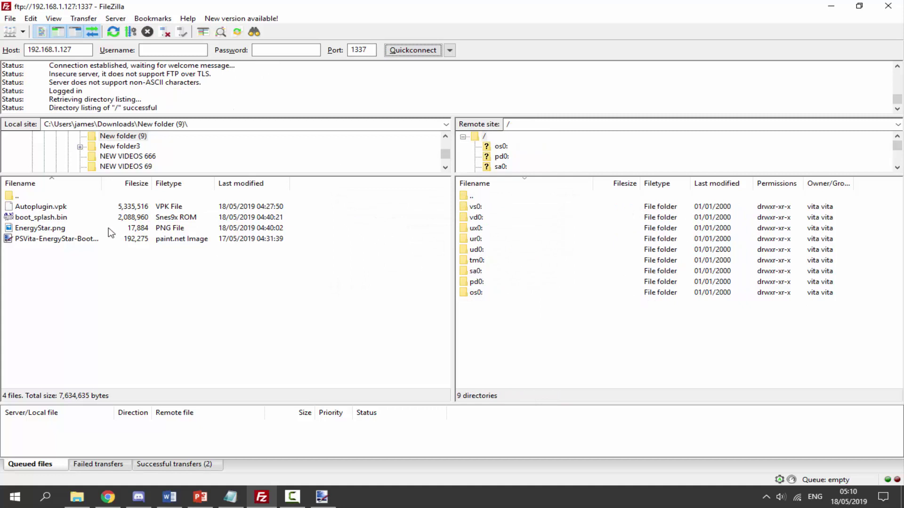
Select the local boot_splash.bin, then open ur0:/tai and select the Vita's existing boot_splash.bin
left_click(57, 219)
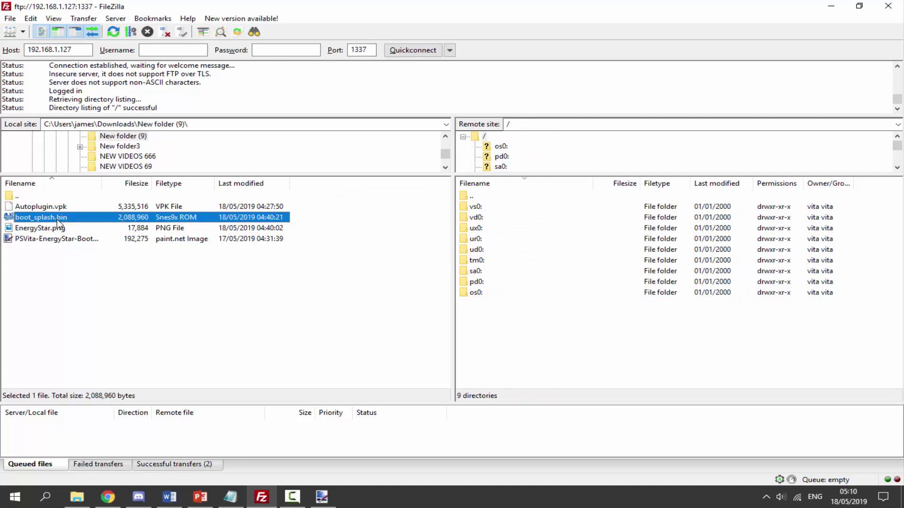
double_click(483, 239)
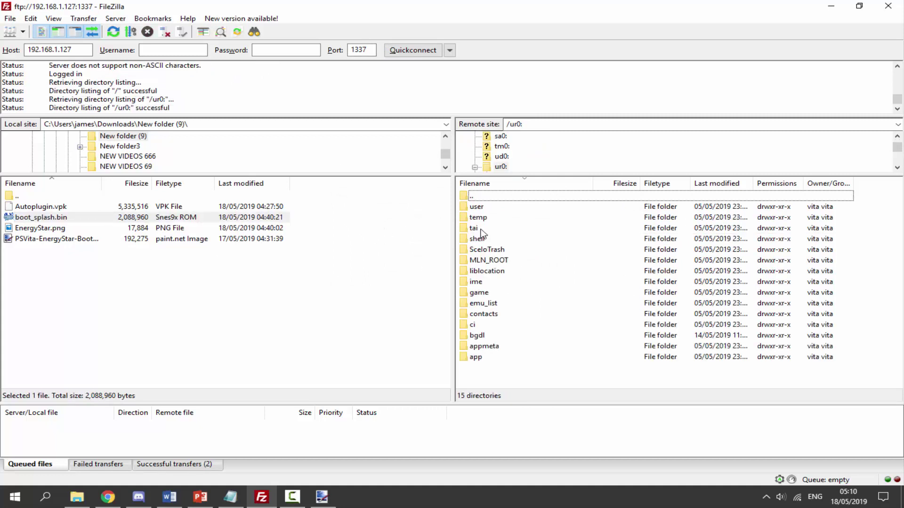
double_click(482, 230)
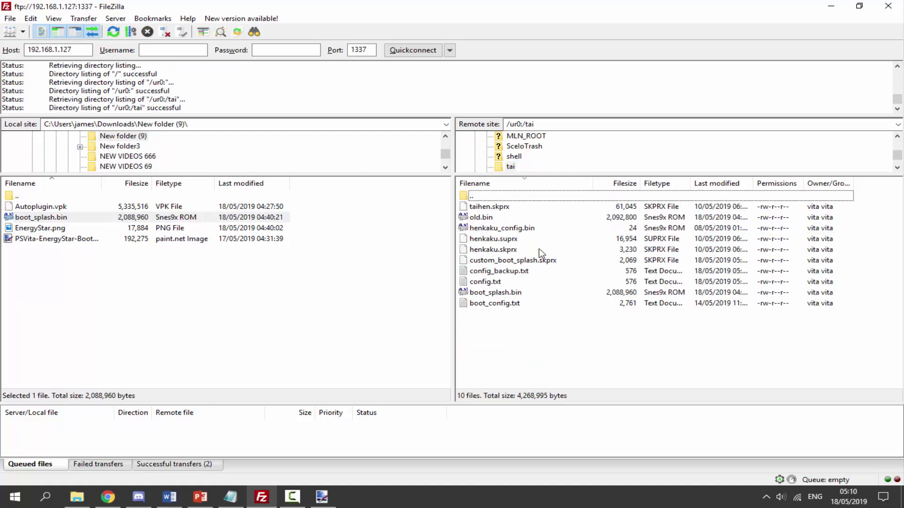
left_click(502, 295)
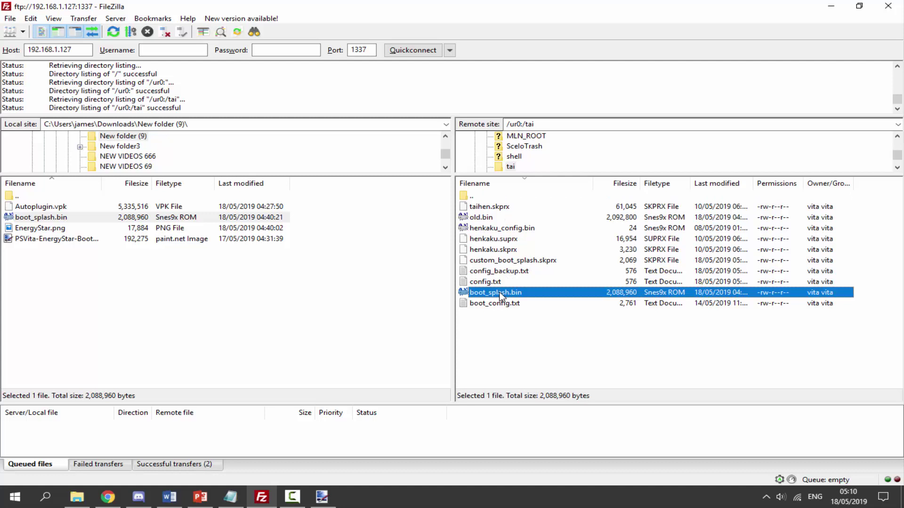
Rename the Vita's existing boot_splash.bin to old1.bin
right_click(500, 296)
left_click(535, 405)
type("old1")
key("Return")
left_click(487, 218)
left_click(487, 229)
left_click(487, 218)
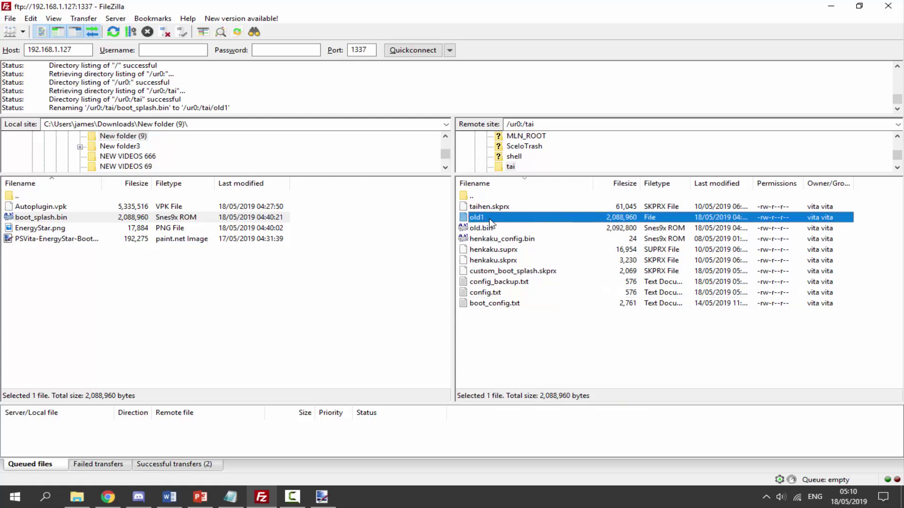
right_click(513, 225)
left_click(546, 335)
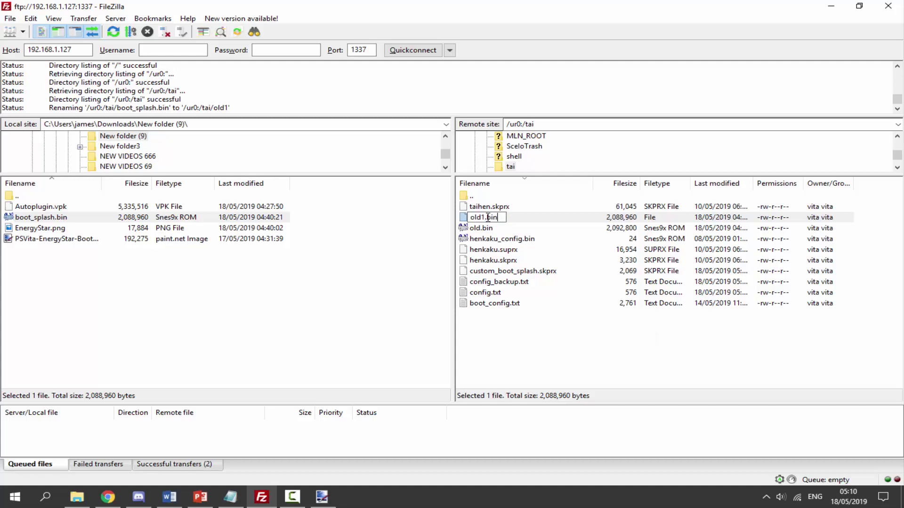
key("Return")
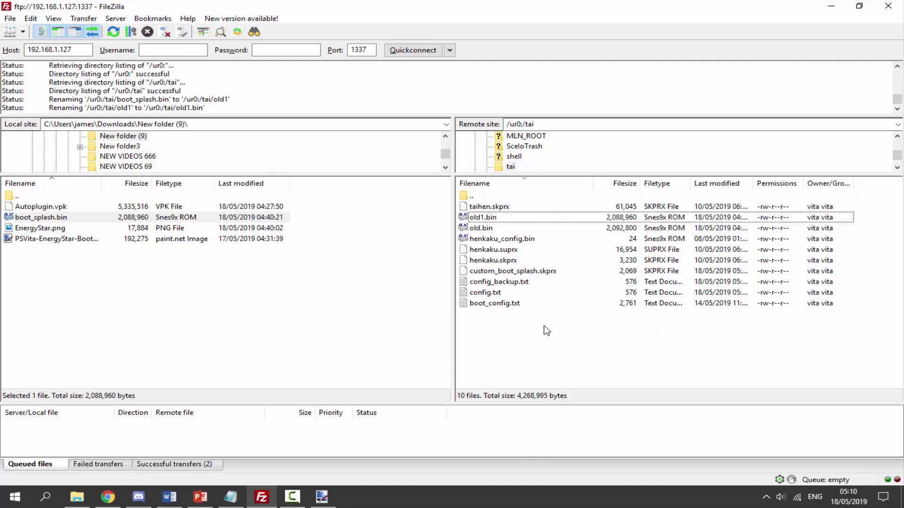
Upload the new local boot_splash.bin into the Vita's ur0:/tai folder
left_click(32, 220)
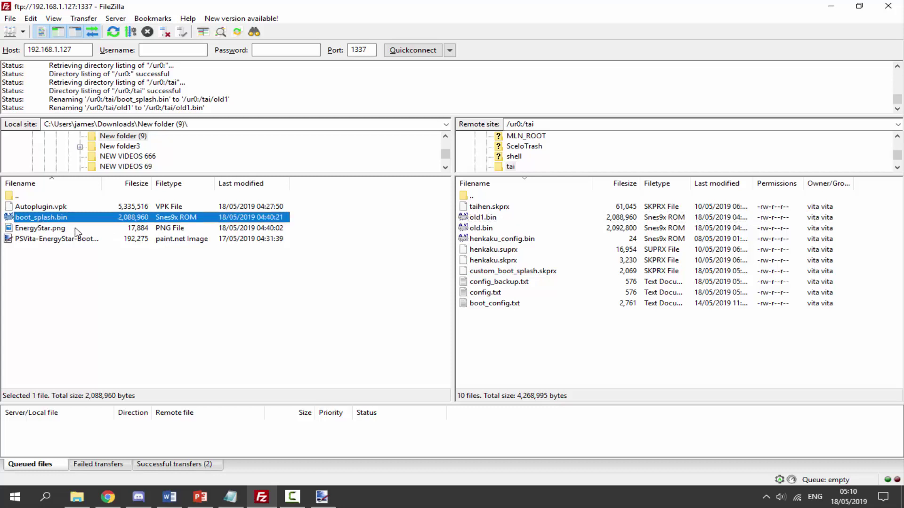
left_click_drag(55, 217, 552, 328)
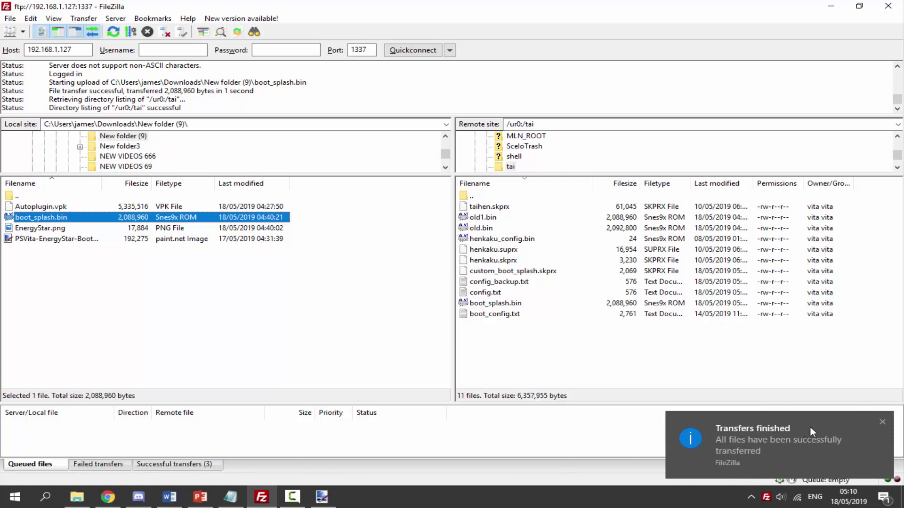
left_click(882, 423)
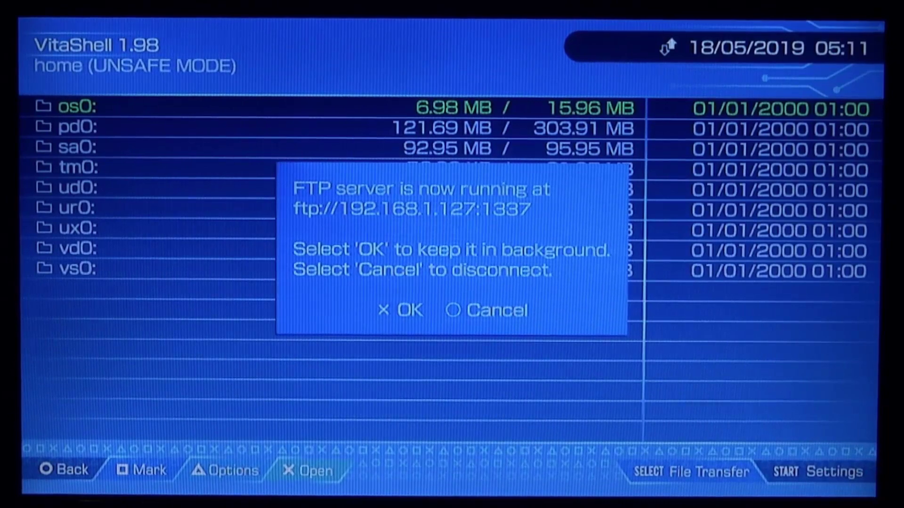
Stop VitaShell's FTP server, return to the home screen, and highlight power off in the quick menu
key("Escape")
key("super")
key("super")
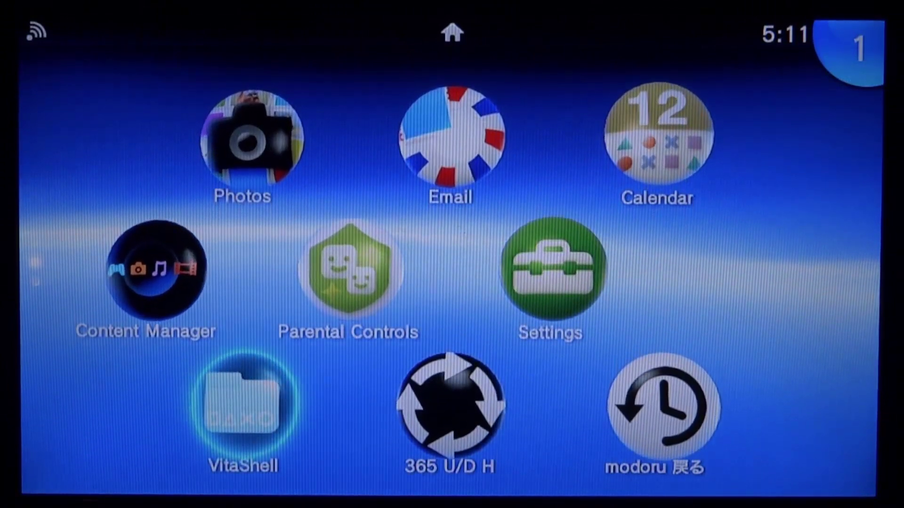
key("super")
key("Down")
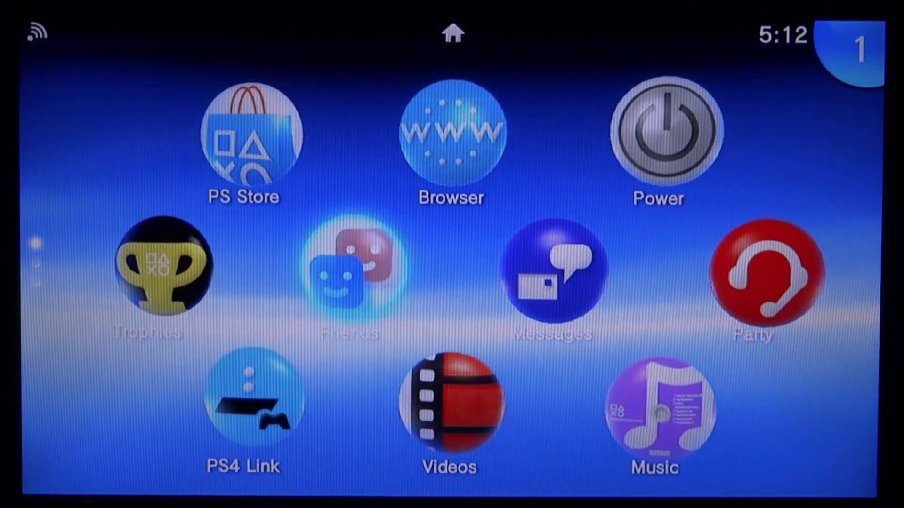
Browse through the LiveArea home-screen pages
scroll(452, 255, "down", 5)
scroll(452, 254, "down", 5)
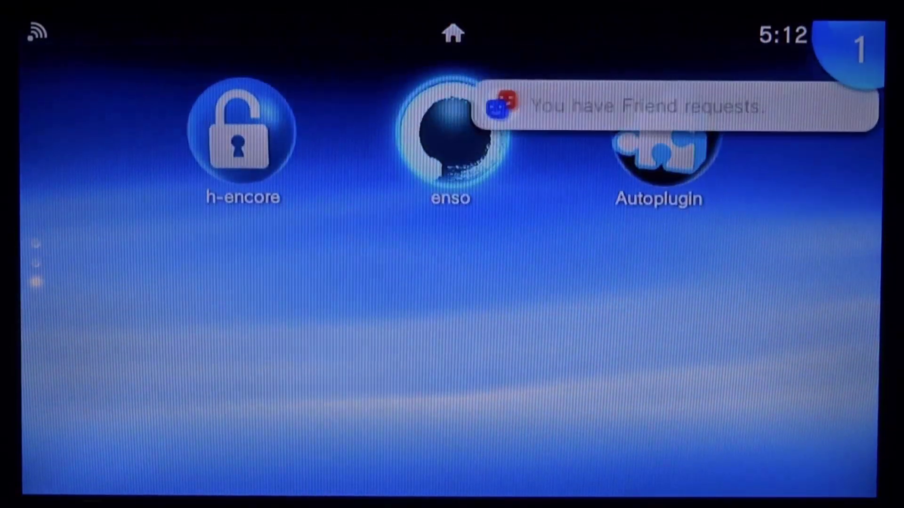
scroll(452, 255, "up", 5)
scroll(452, 254, "up", 5)
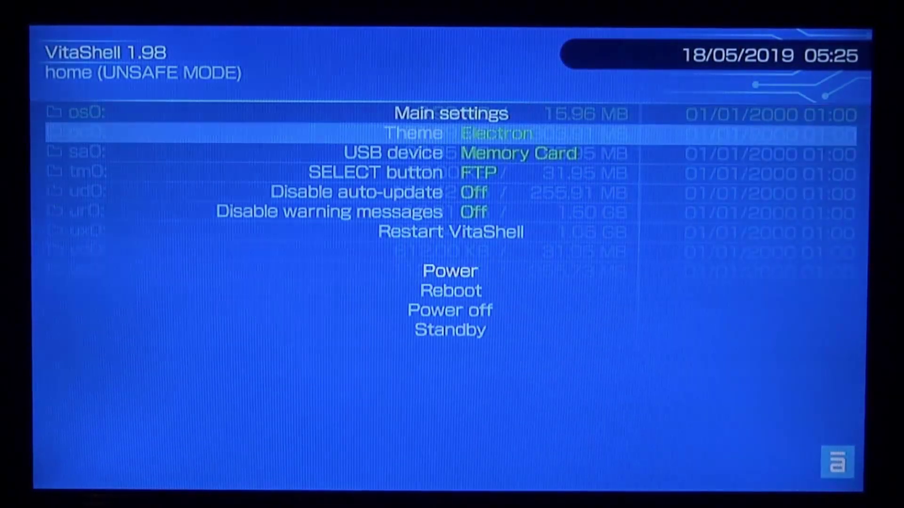
In VitaShell's main settings, move to the Reboot choice to restart the PS Vita
key("Down")
key("Down")
key("Down")
key("Down")
key("Down")
key("Down")
key("Down")
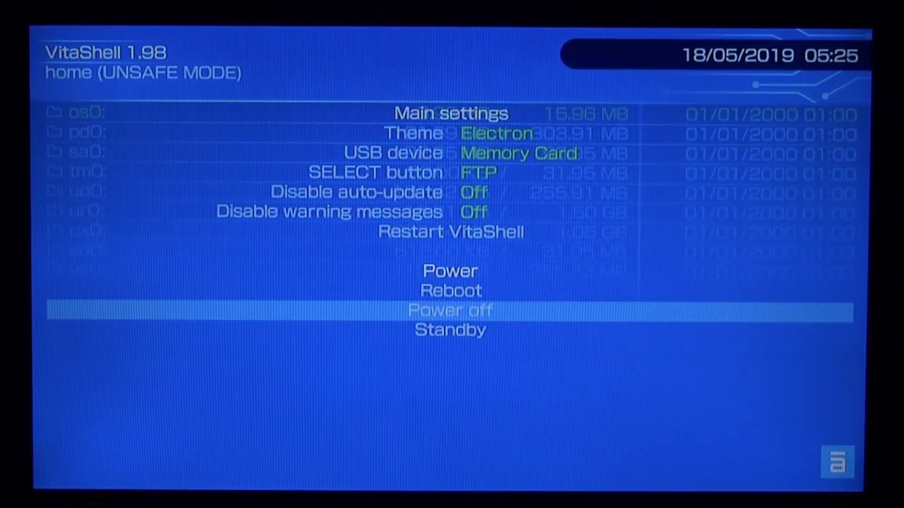
key("Up")
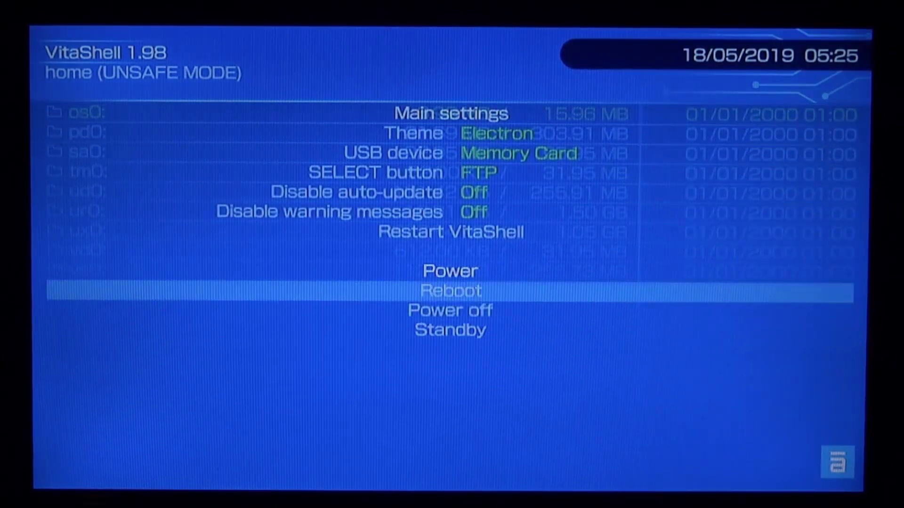
key("Down")
key("Up")
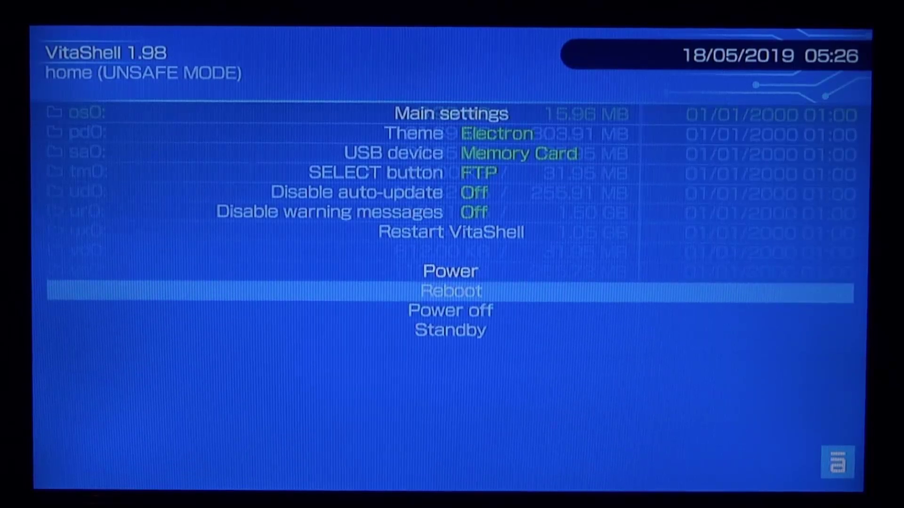